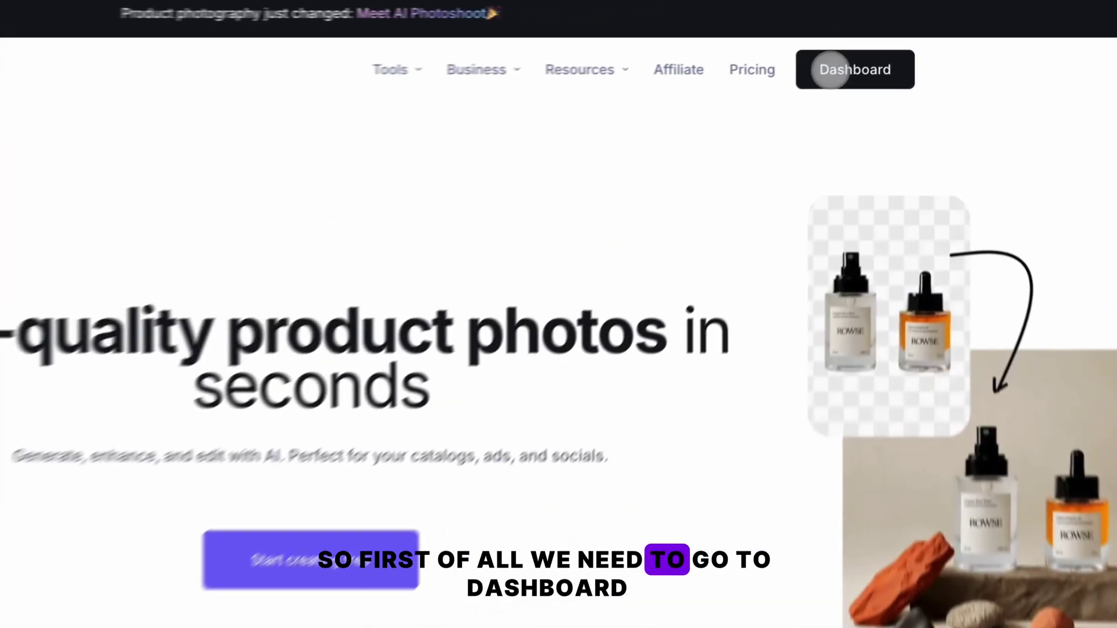
- Go to the Claid.ai dashboard from the homepage's top navigation bar
{"action": "left_click", "coordinate": [866, 51]}
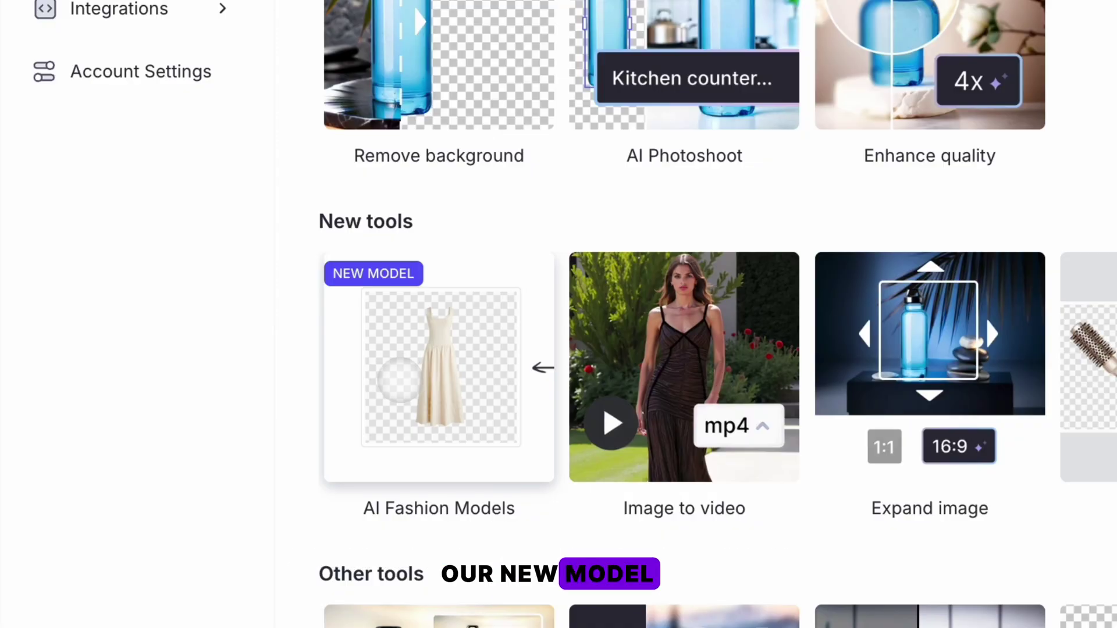
- Launch the AI Fashion Models tool from the New tools section
{"action": "left_click", "coordinate": [398, 381]}
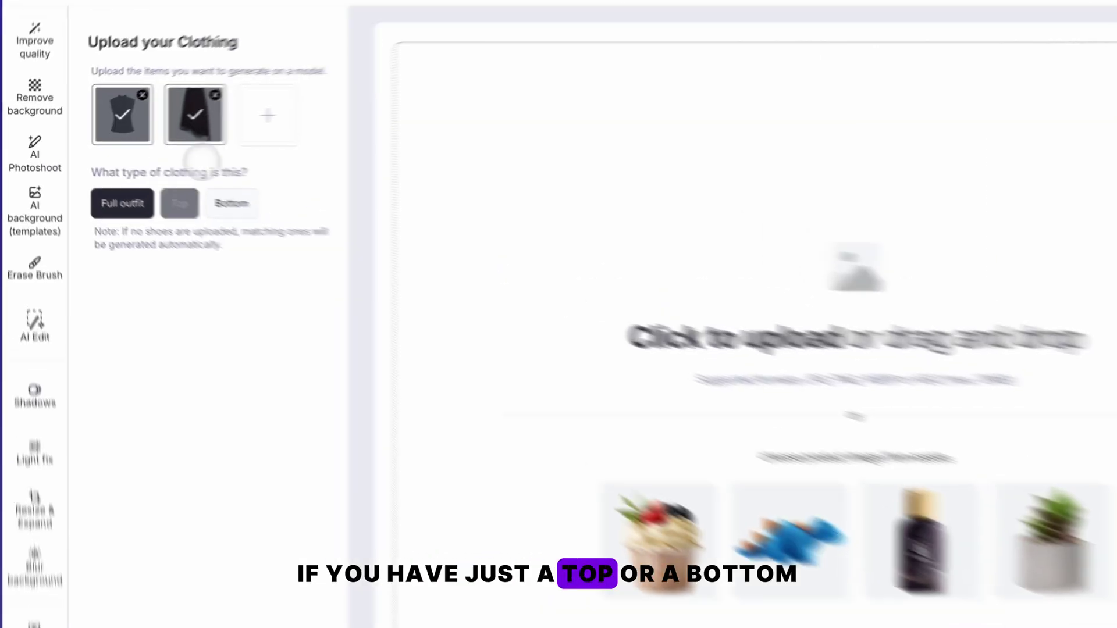
{"action": "left_click", "coordinate": [131, 185]}
{"action": "scroll", "coordinate": [299, 399], "scroll_direction": "right", "scroll_amount": 2}
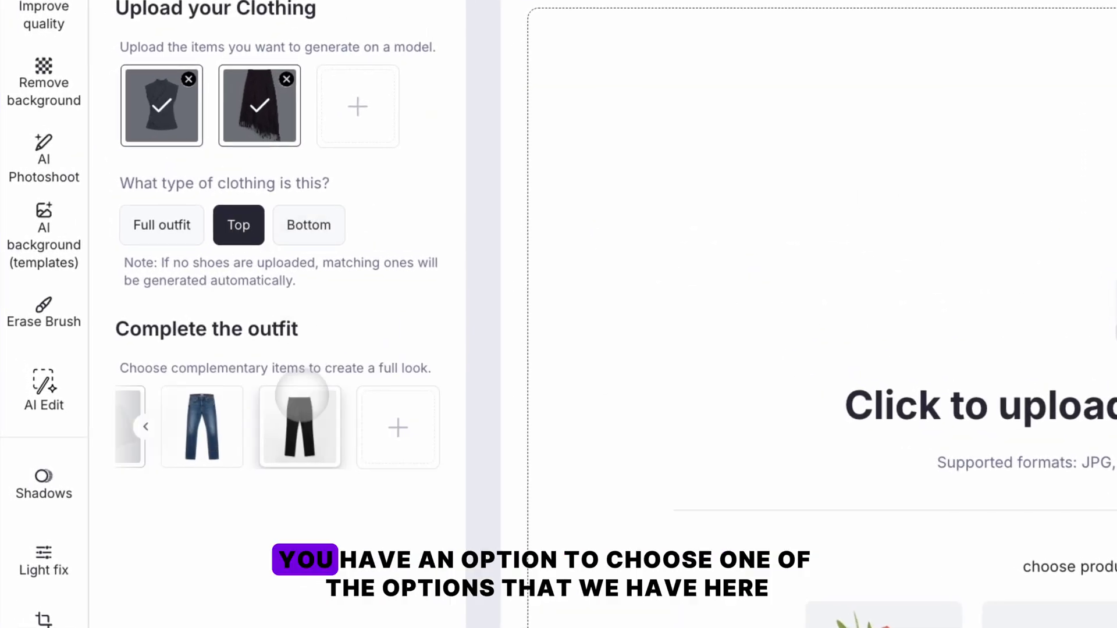
{"action": "scroll", "coordinate": [161, 426], "scroll_direction": "left", "scroll_amount": 2}
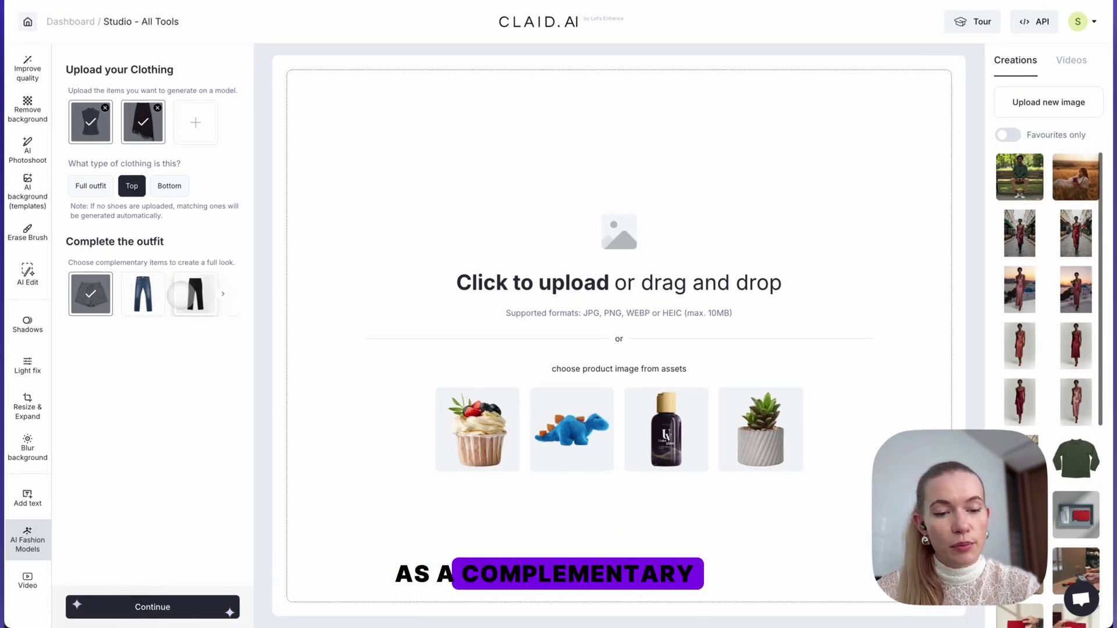
{"action": "left_click", "coordinate": [169, 185]}
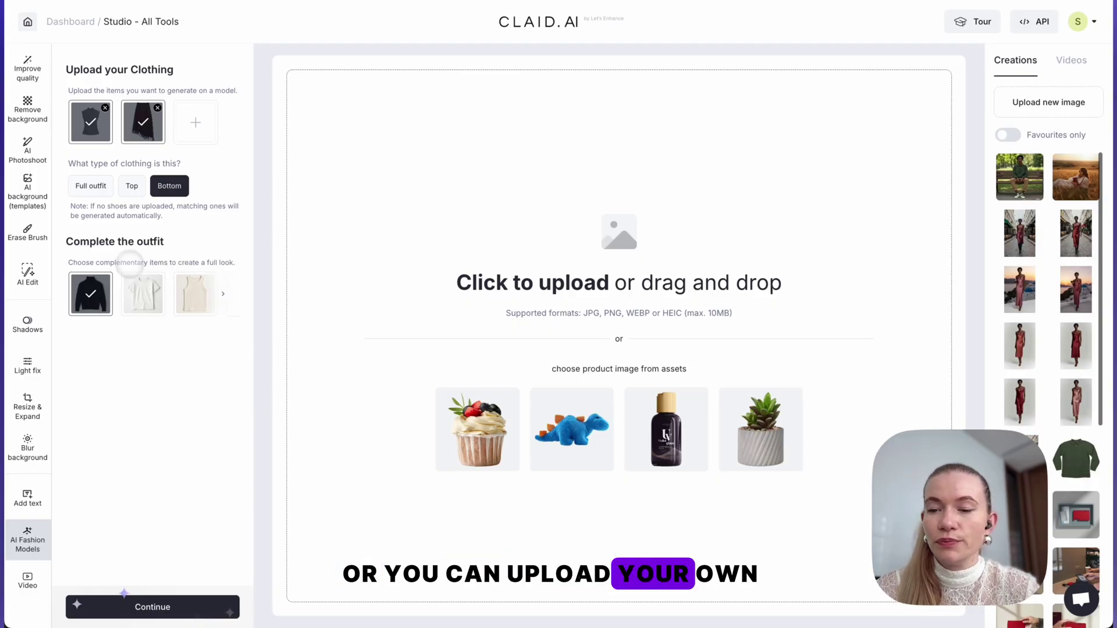
{"action": "left_click", "coordinate": [91, 186]}
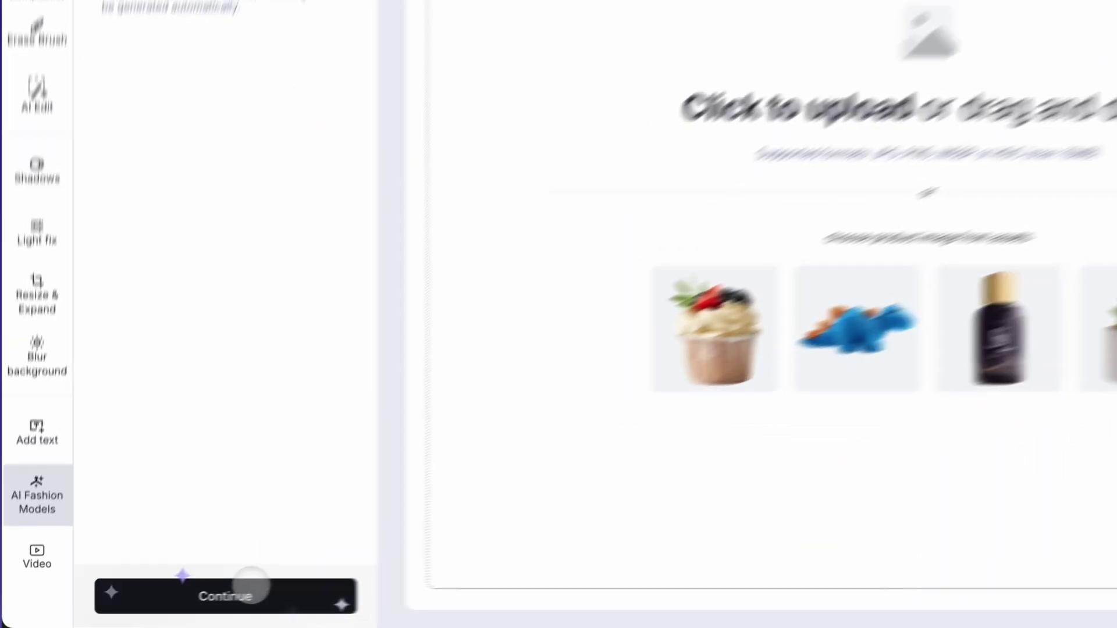
- Continue past the outfit step, browse model categories, and show the My models collection
{"action": "left_click", "coordinate": [169, 605]}
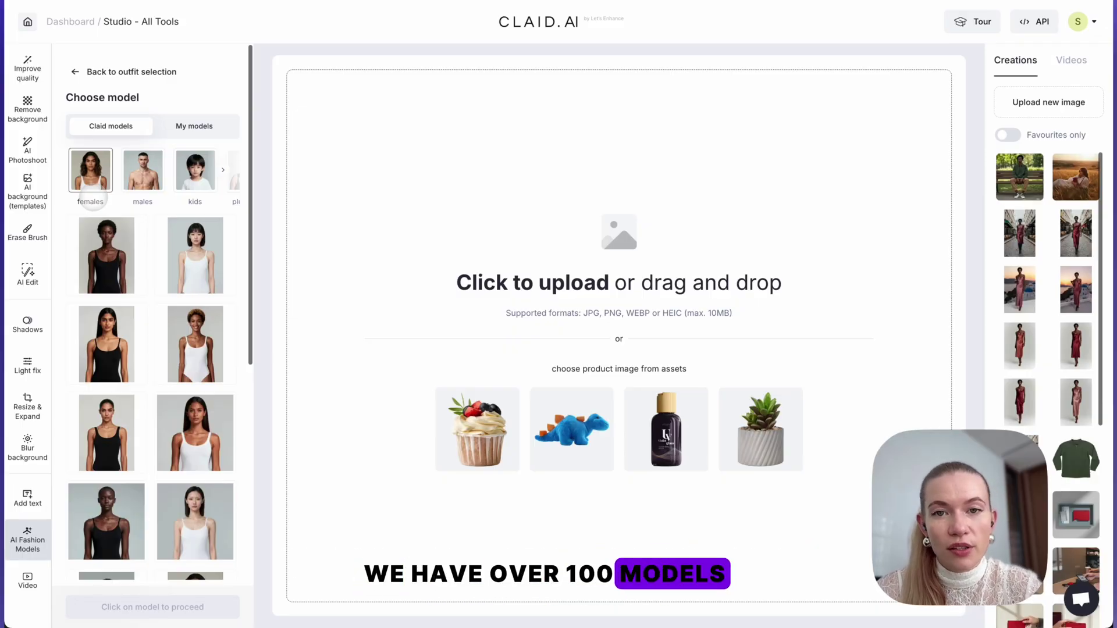
{"action": "scroll", "coordinate": [93, 202], "scroll_direction": "right", "scroll_amount": 3}
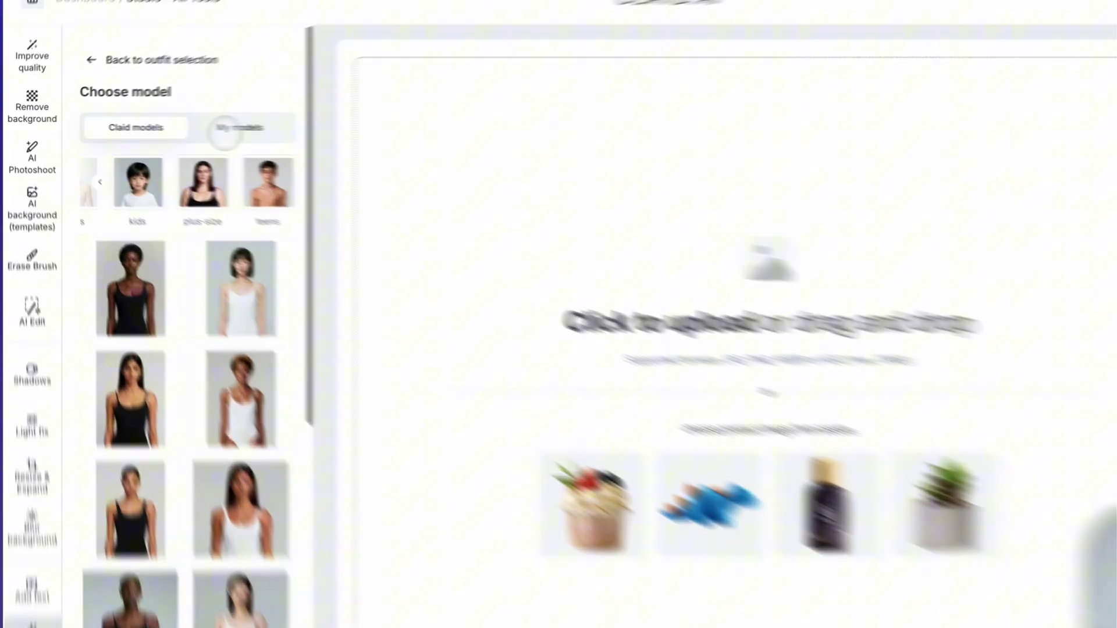
{"action": "left_click", "coordinate": [193, 126]}
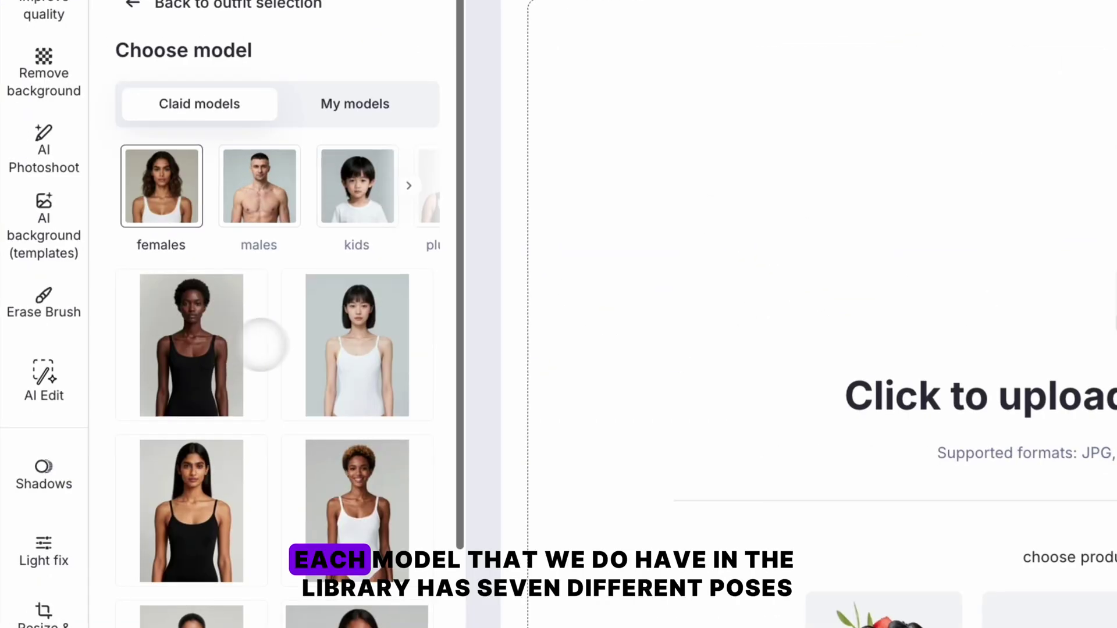
- Pick the dark-bobbed model in the white bodysuit and compare poses before settling on side-facing
{"action": "left_click", "coordinate": [361, 341]}
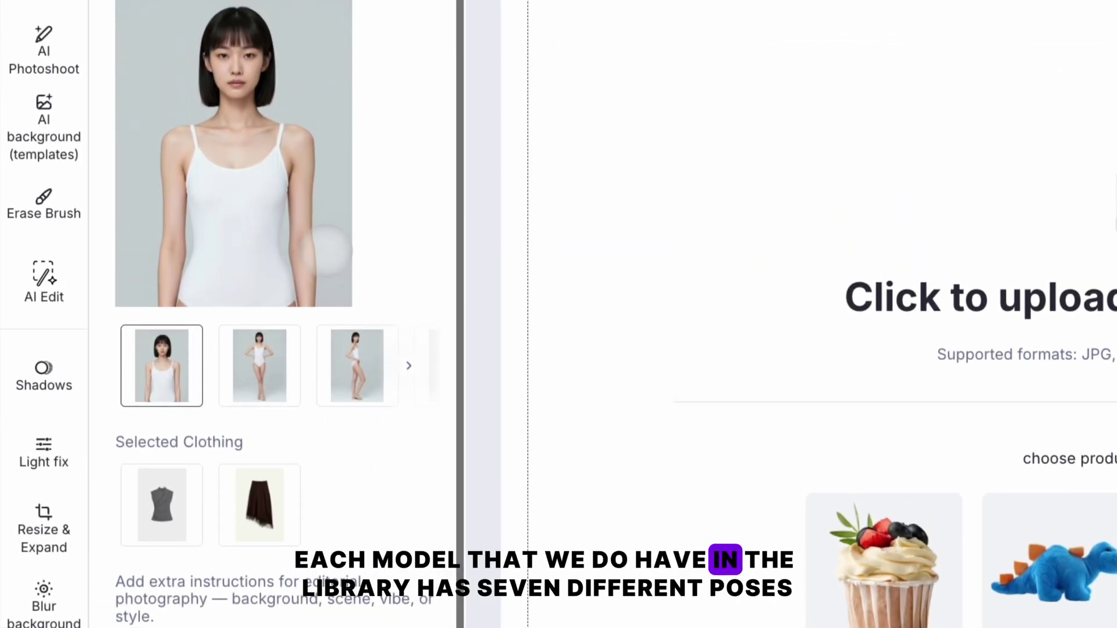
{"action": "scroll", "coordinate": [255, 337], "scroll_direction": "right", "scroll_amount": 3}
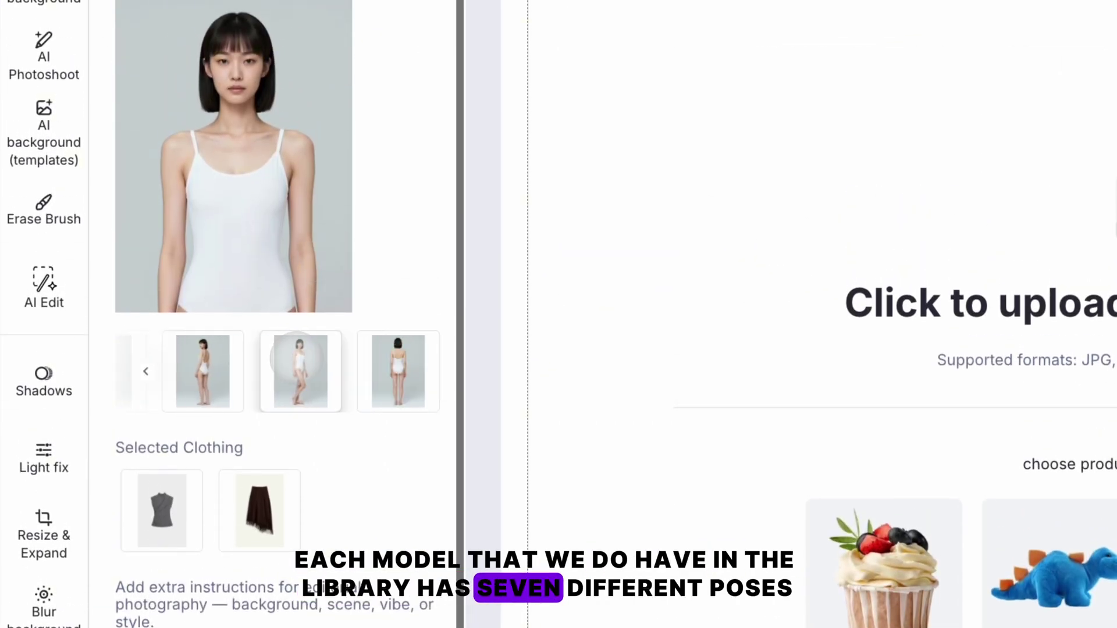
{"action": "left_click", "coordinate": [378, 372]}
{"action": "left_click", "coordinate": [285, 367]}
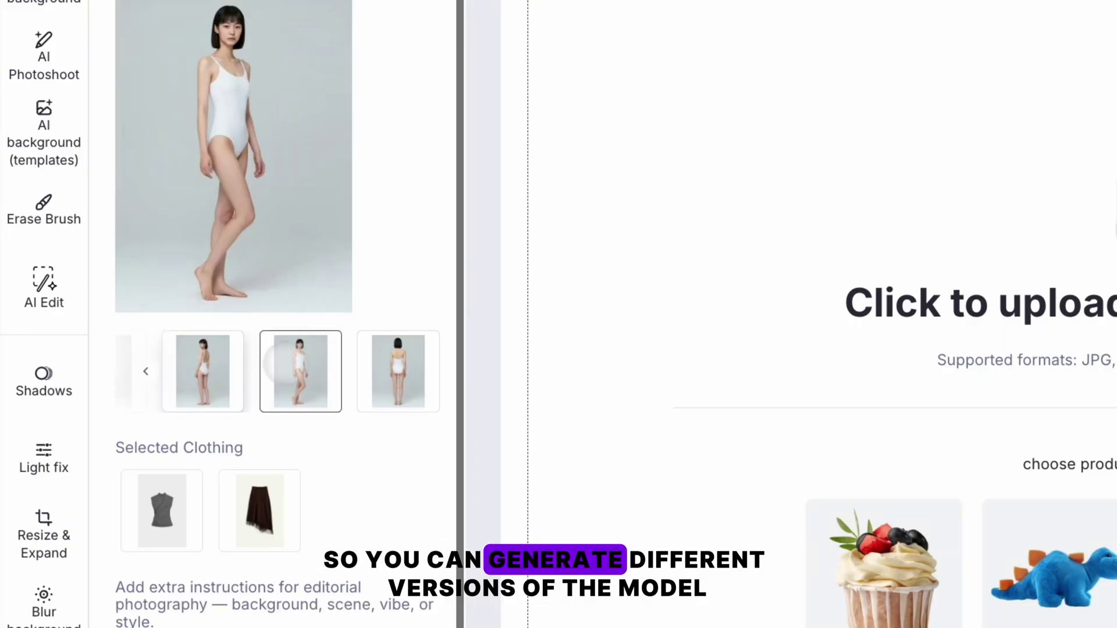
{"action": "left_click", "coordinate": [232, 367]}
{"action": "left_click", "coordinate": [192, 366]}
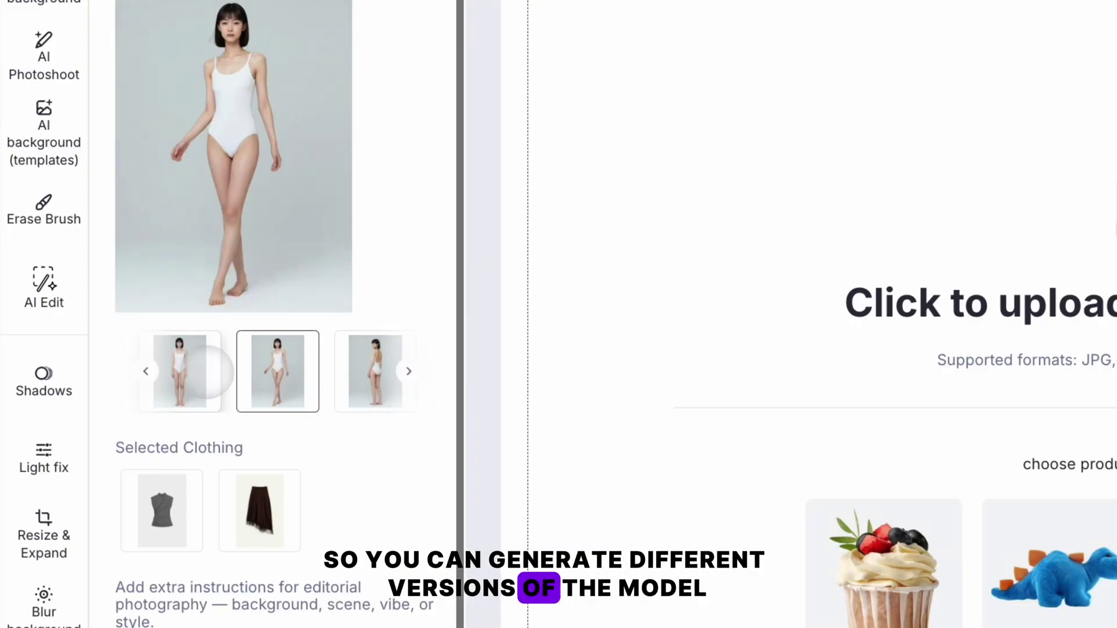
{"action": "left_click", "coordinate": [204, 372]}
{"action": "left_click", "coordinate": [199, 373]}
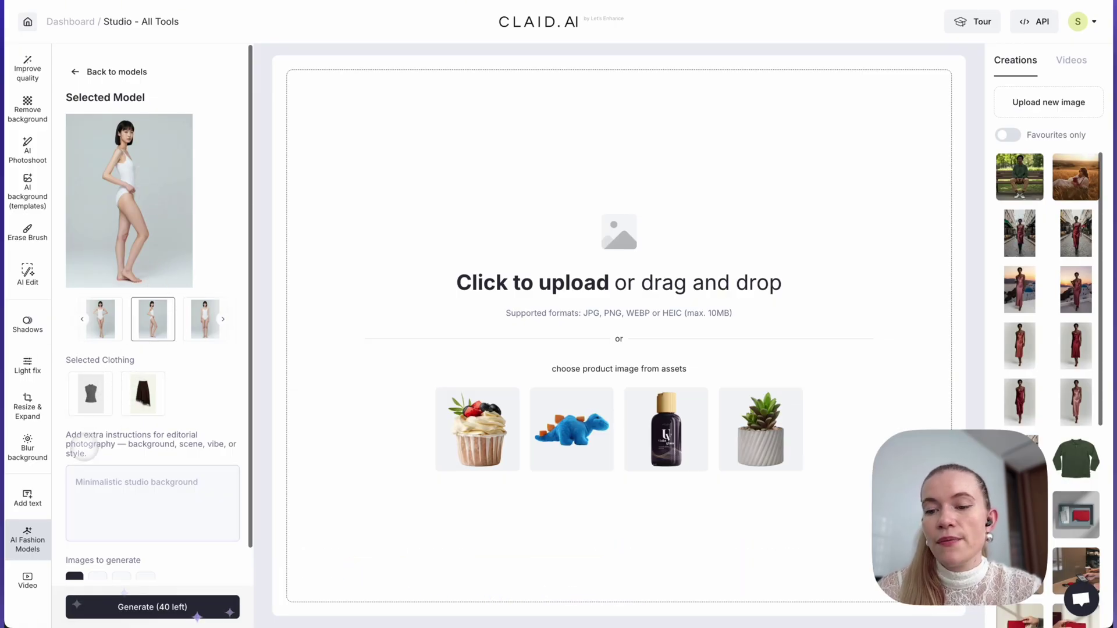
- Generate 2 outfit images of the grey top and fringed skirt, then view the second
{"action": "scroll", "coordinate": [54, 483], "scroll_direction": "down", "scroll_amount": 1}
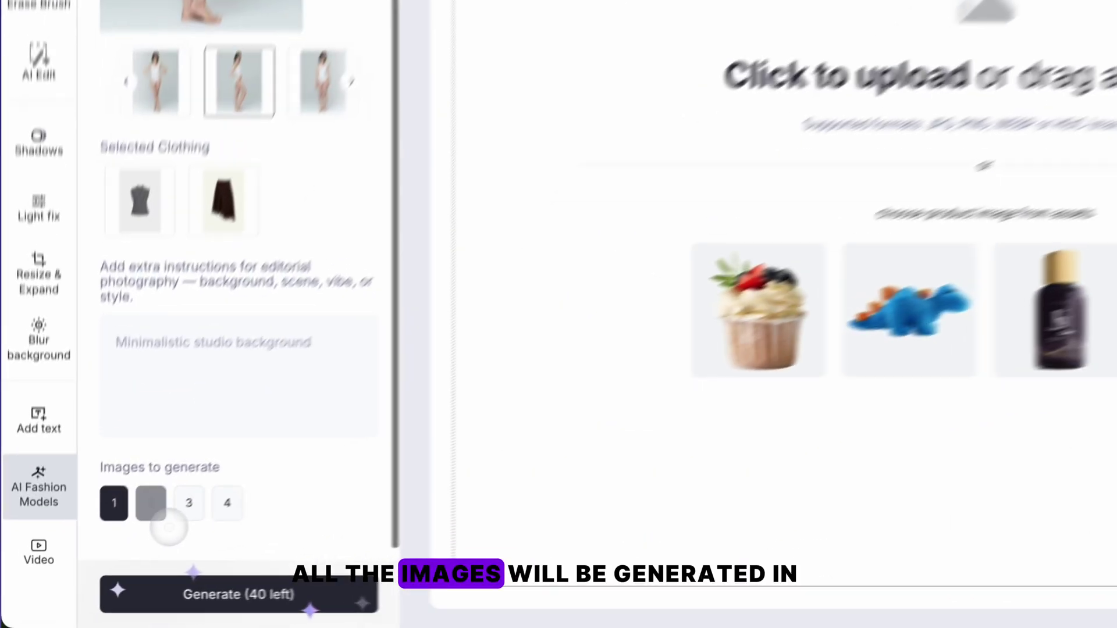
{"action": "left_click", "coordinate": [98, 551]}
{"action": "left_click", "coordinate": [116, 606]}
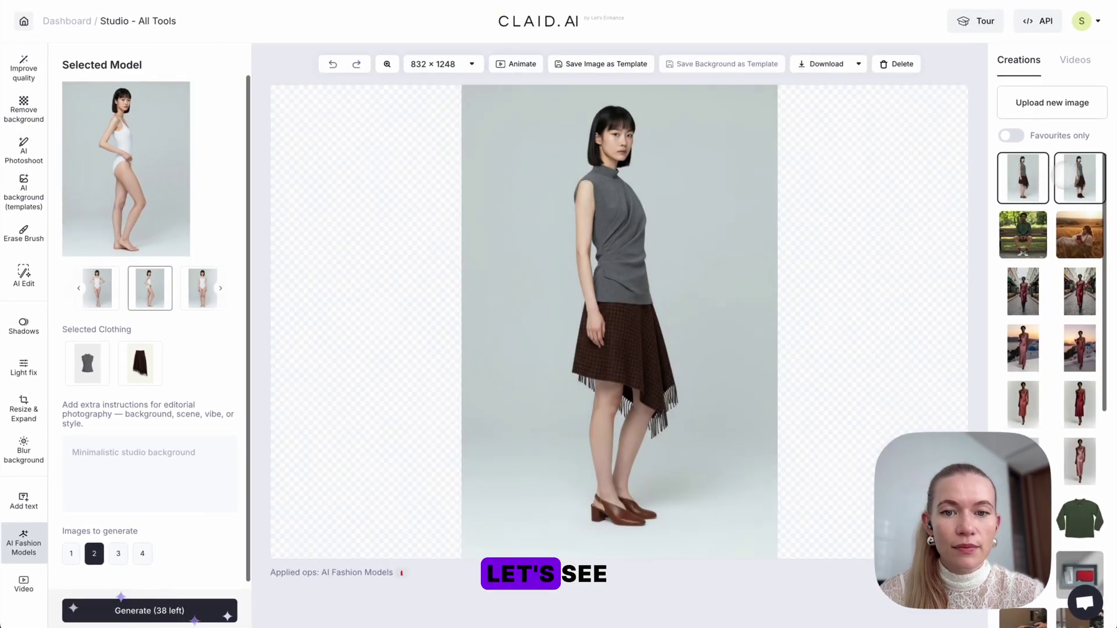
{"action": "left_click", "coordinate": [1079, 177]}
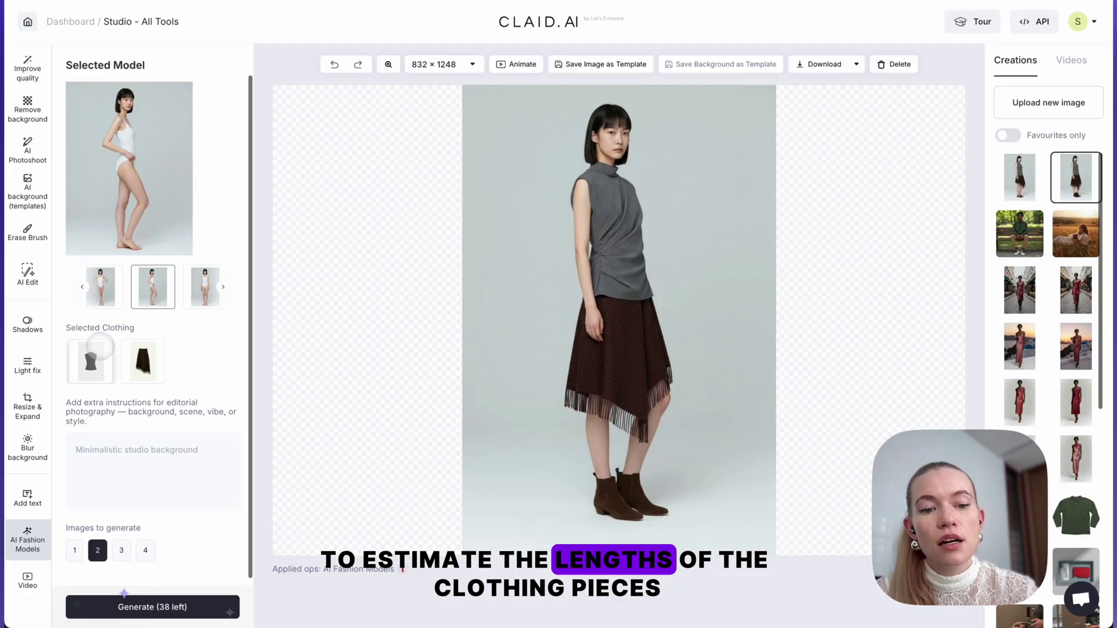
- Enter 'the model is sitting on a bench, autumn vibes, sunset' as extra scene instructions
{"action": "left_click", "coordinate": [114, 464]}
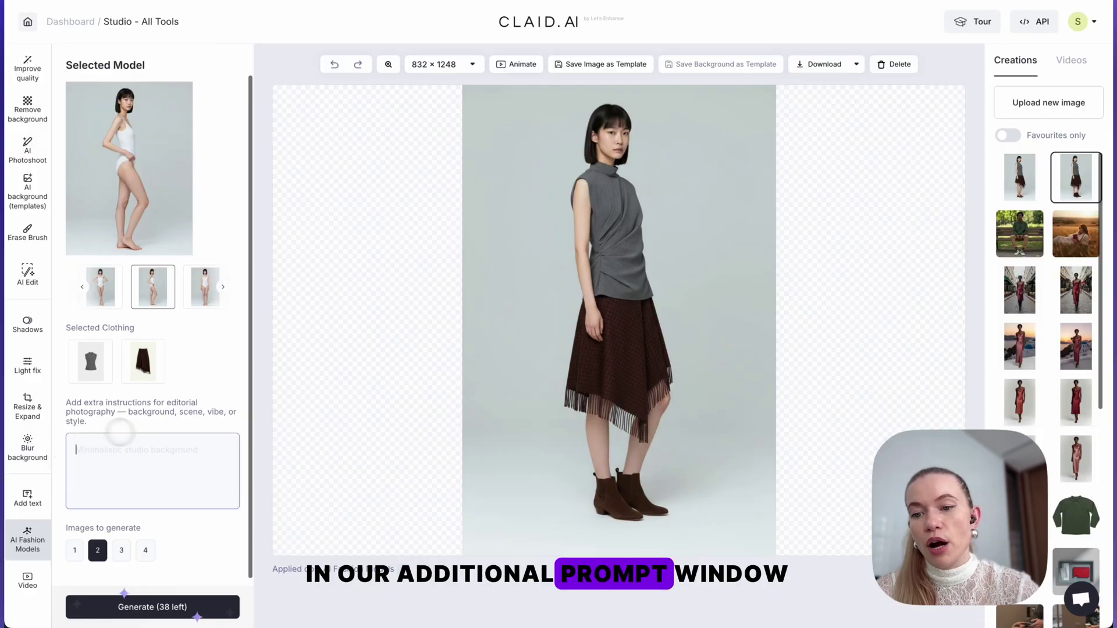
{"action": "type", "text": "I"}
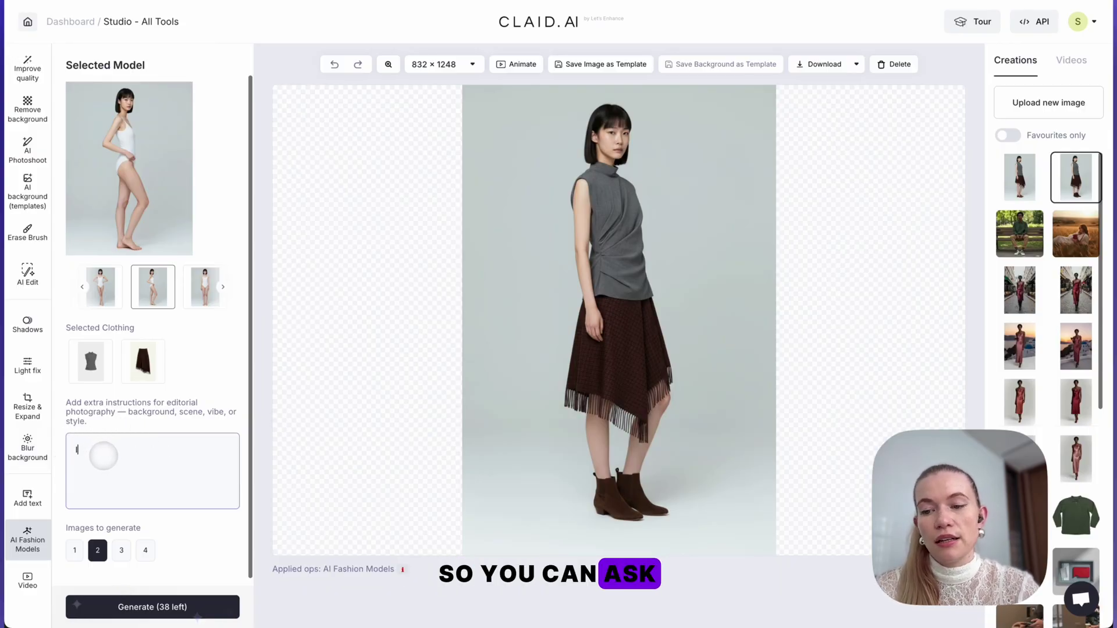
{"action": "type", "text": "sh"}
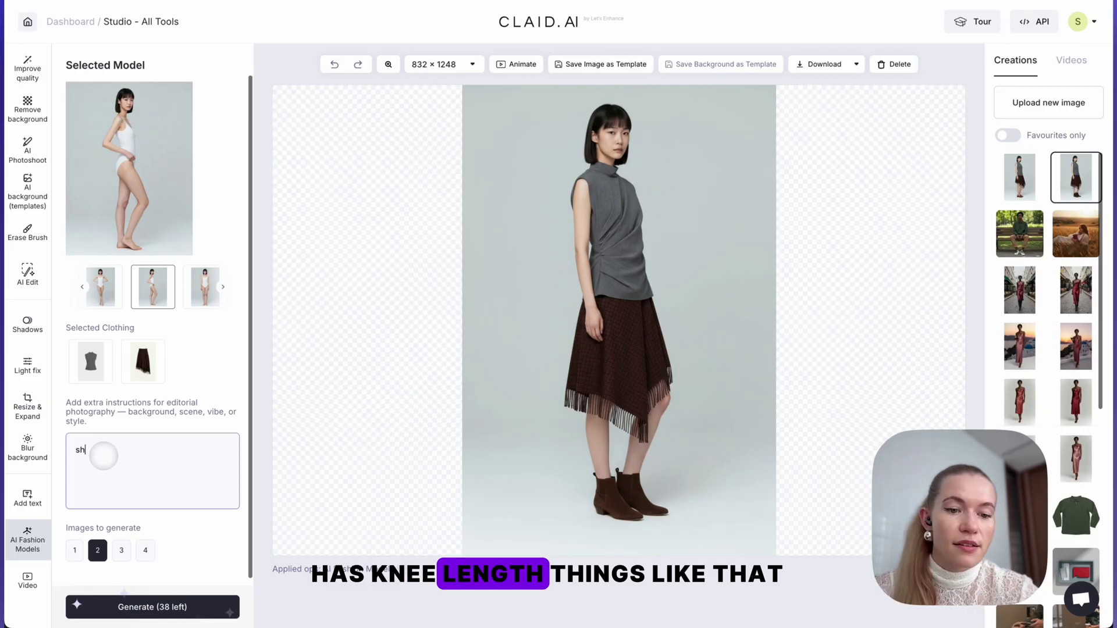
{"action": "key", "text": "BackSpace"}
{"action": "key", "text": "BackSpace"}
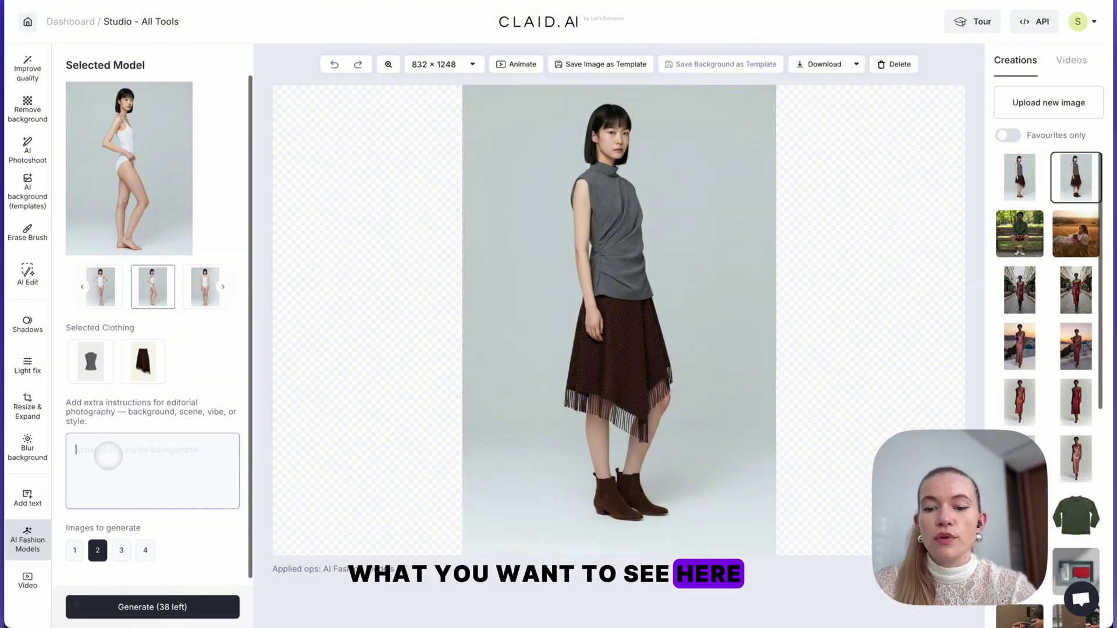
{"action": "type", "text": "the model is"}
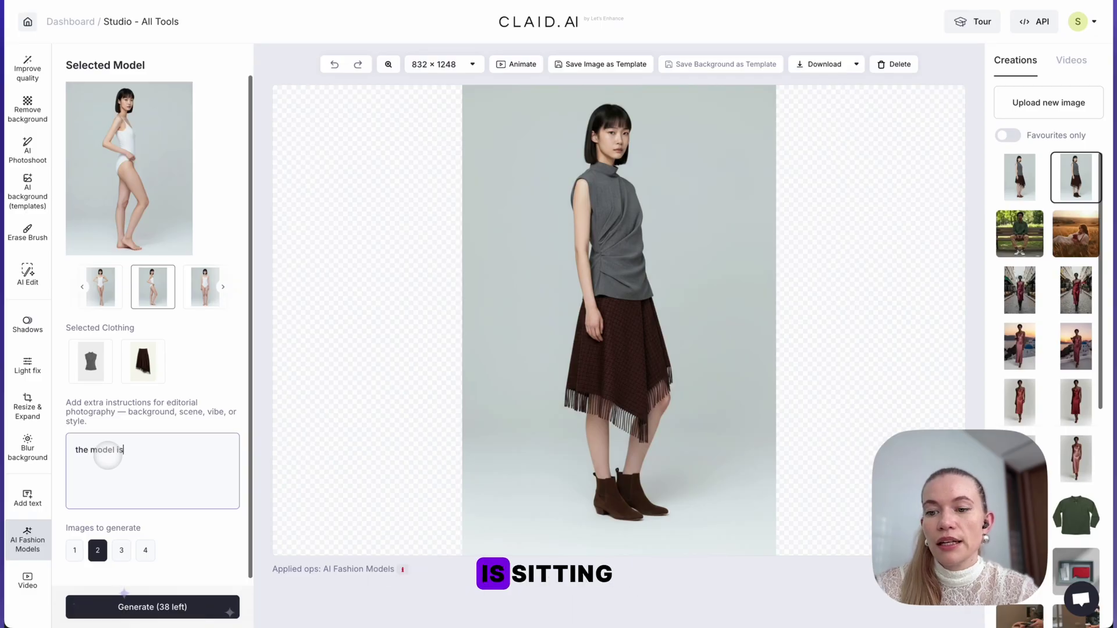
{"action": "type", "text": " sitting on a be"}
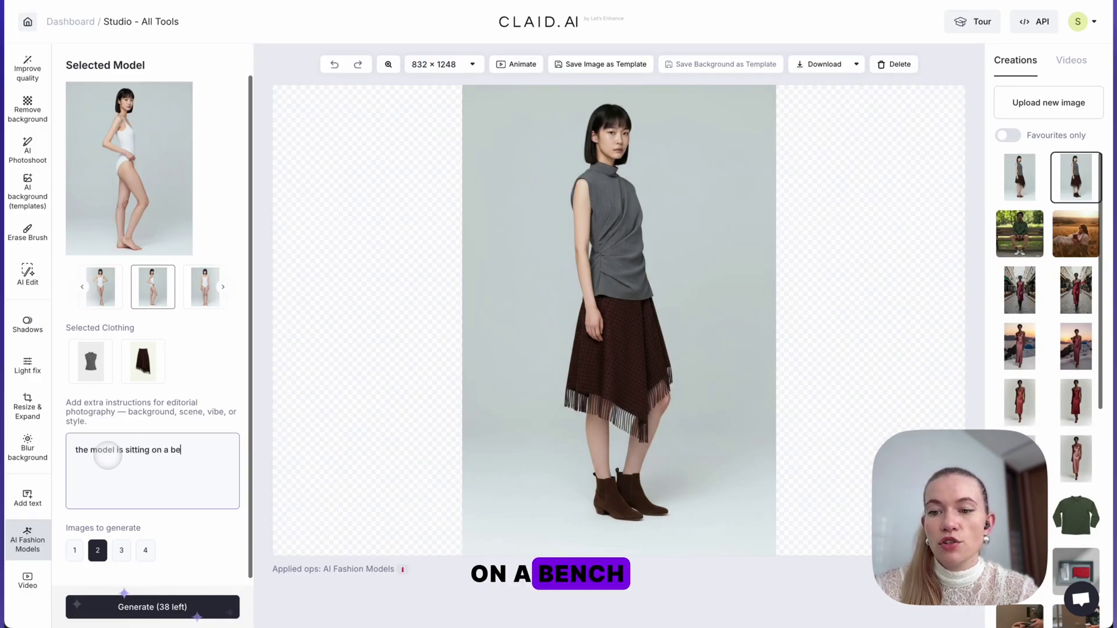
{"action": "type", "text": "nch, autumn vibes, su"}
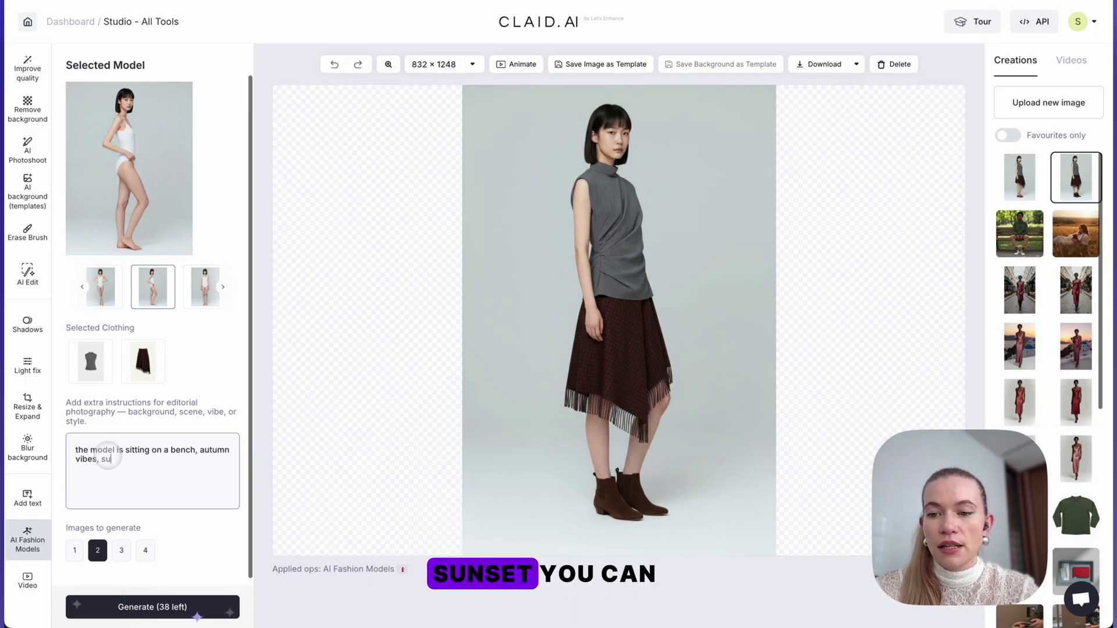
{"action": "type", "text": "nset"}
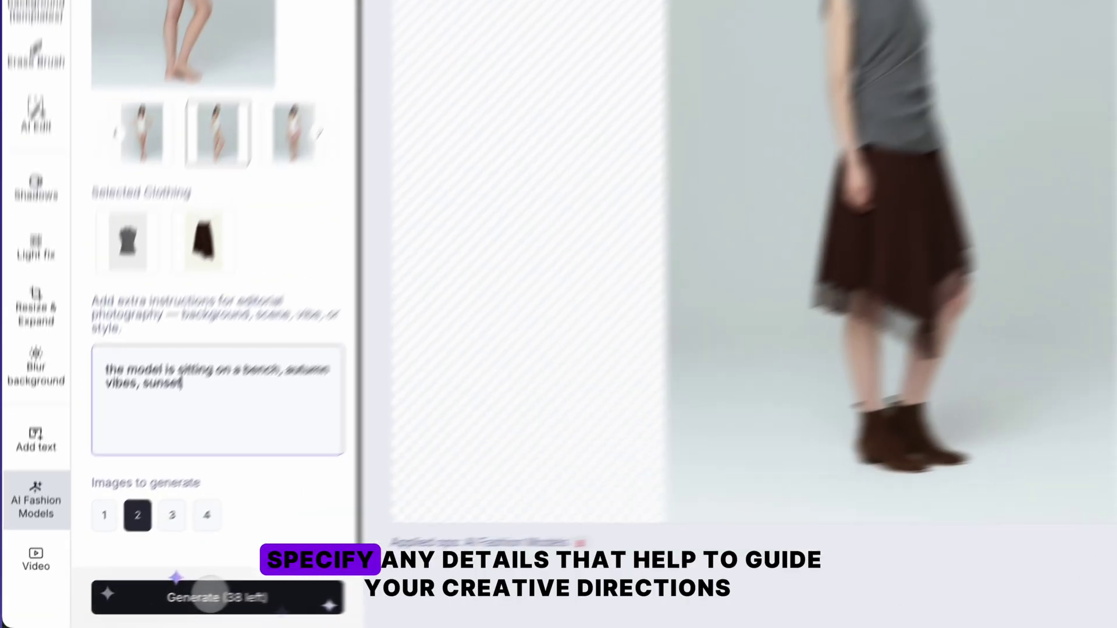
- Generate the autumn bench sunset images and compare both results, ending on the first
{"action": "left_click", "coordinate": [148, 605]}
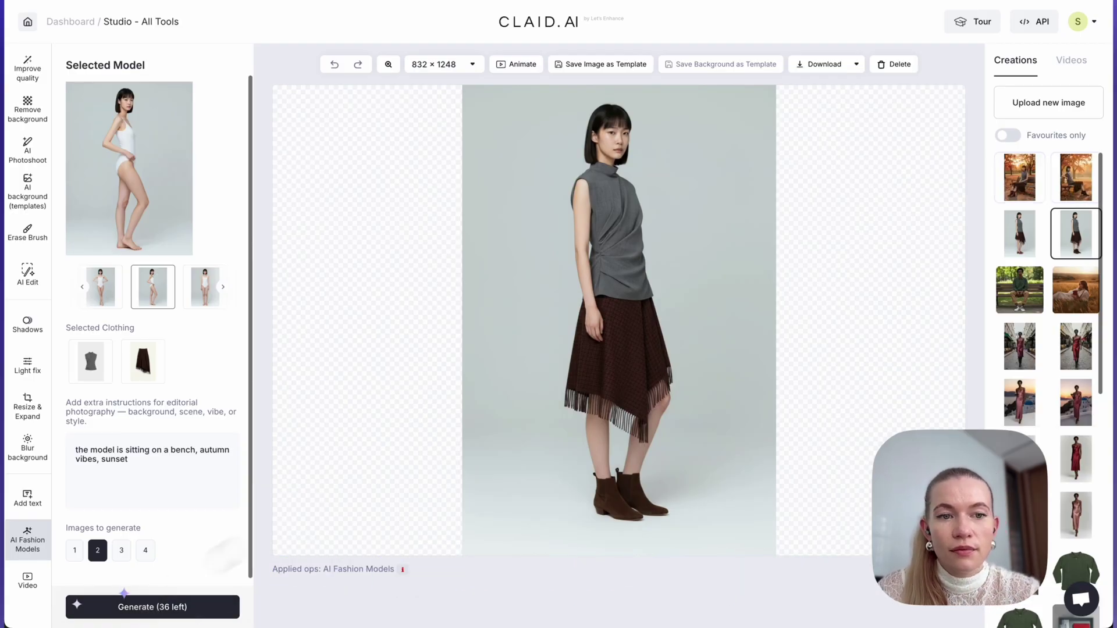
{"action": "left_click", "coordinate": [1019, 177]}
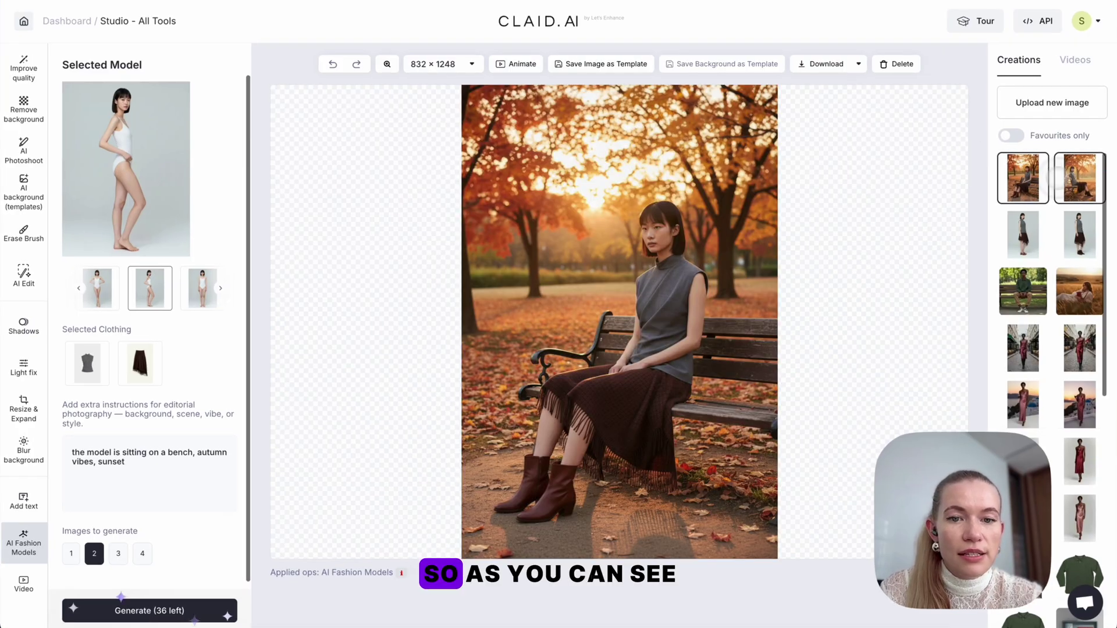
{"action": "left_click", "coordinate": [1079, 177]}
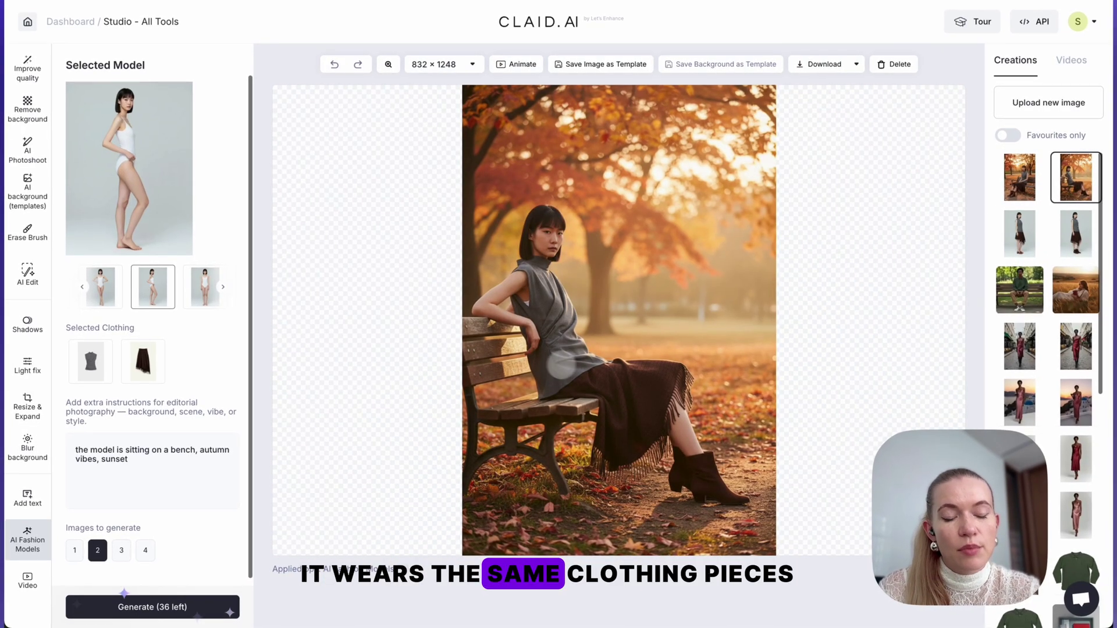
{"action": "left_click", "coordinate": [1020, 177]}
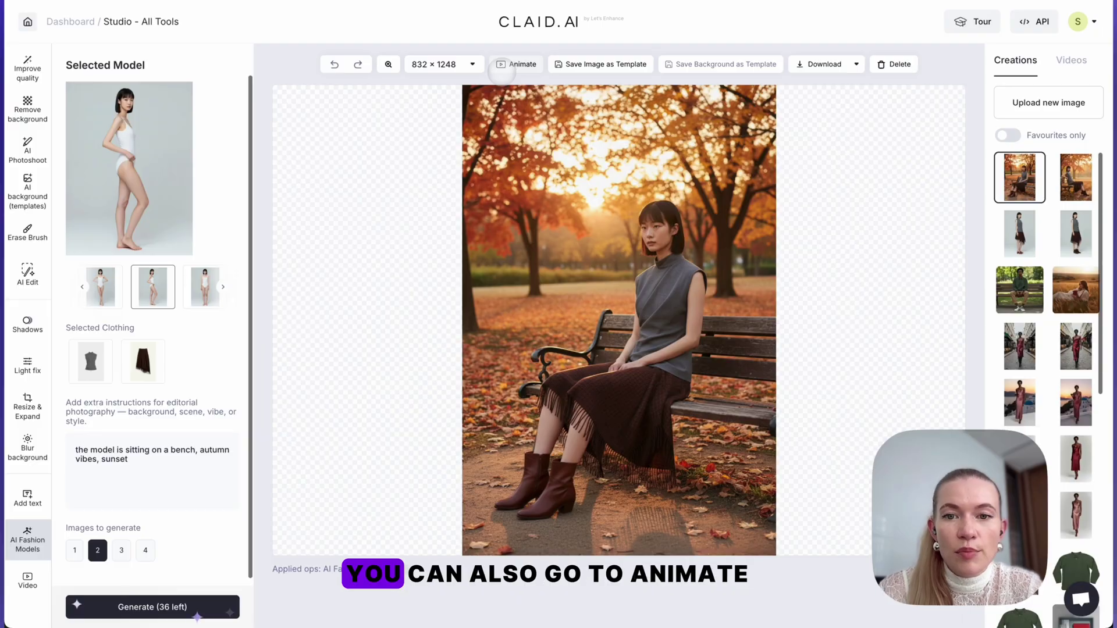
- Open the Animate panel for the autumn bench image
{"action": "left_click", "coordinate": [515, 64]}
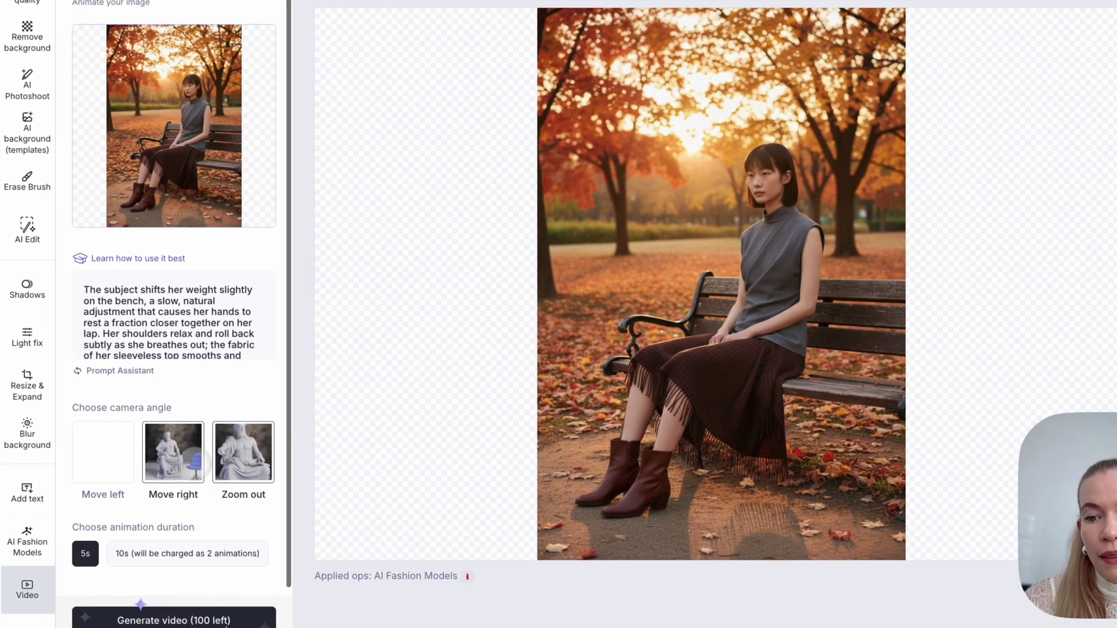